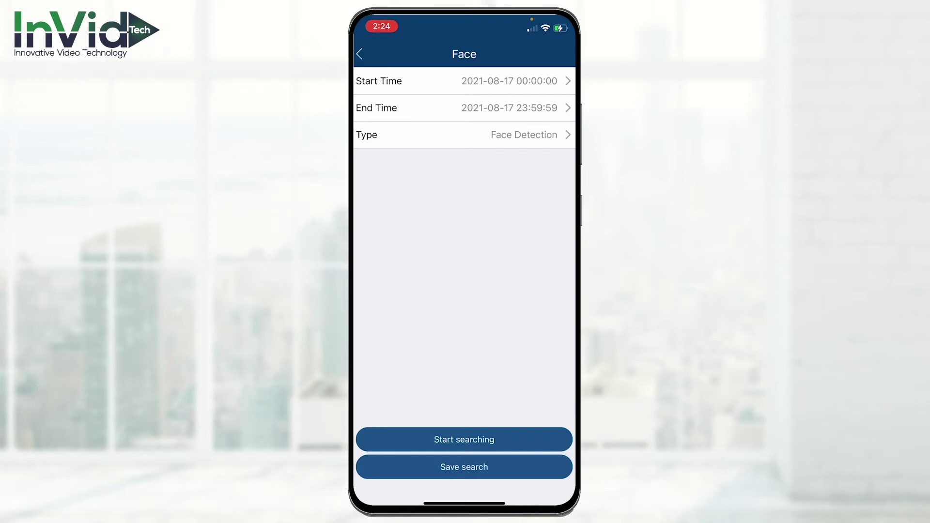
# - Show the face event type options for the 2021-08-17 all-day search
pyautogui.click(465, 134)
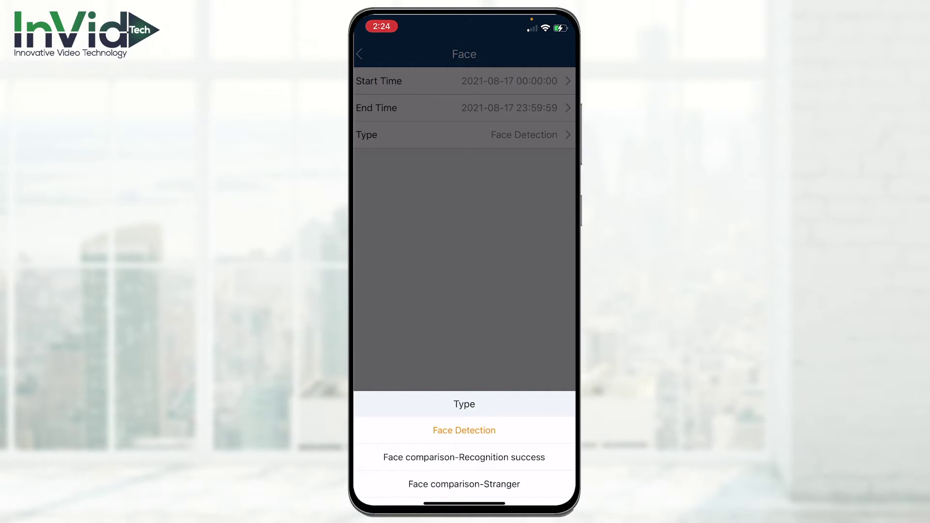
# - Run the Face Detection search, view the 12:29:56 snapshot details and play its recording
pyautogui.click(464, 430)
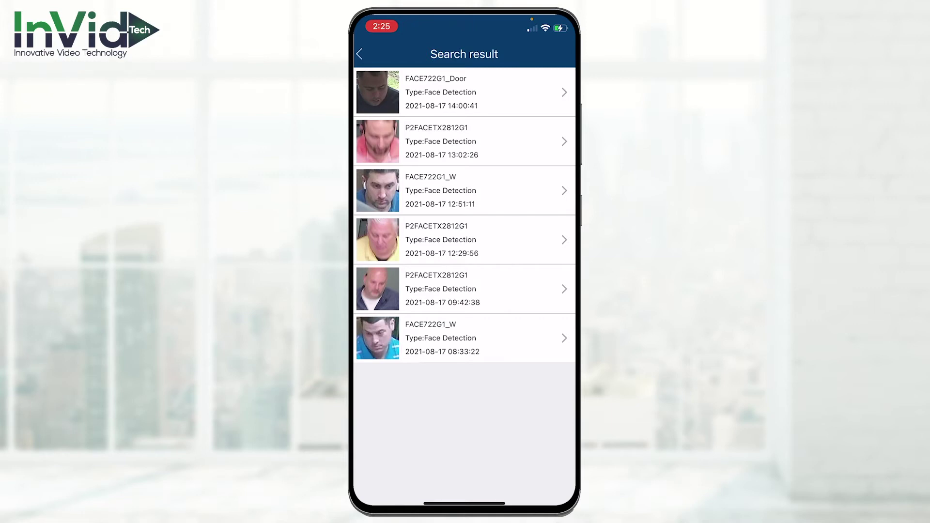
pyautogui.click(464, 240)
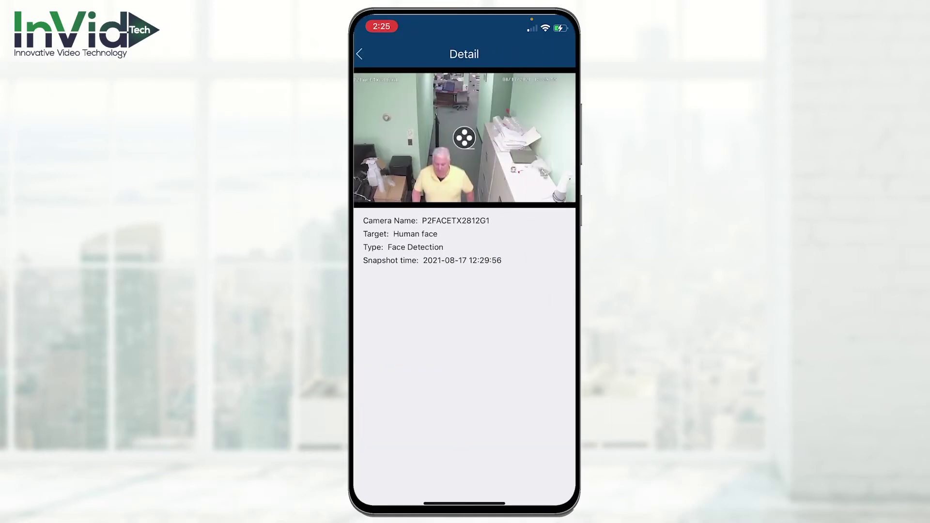
pyautogui.click(464, 137)
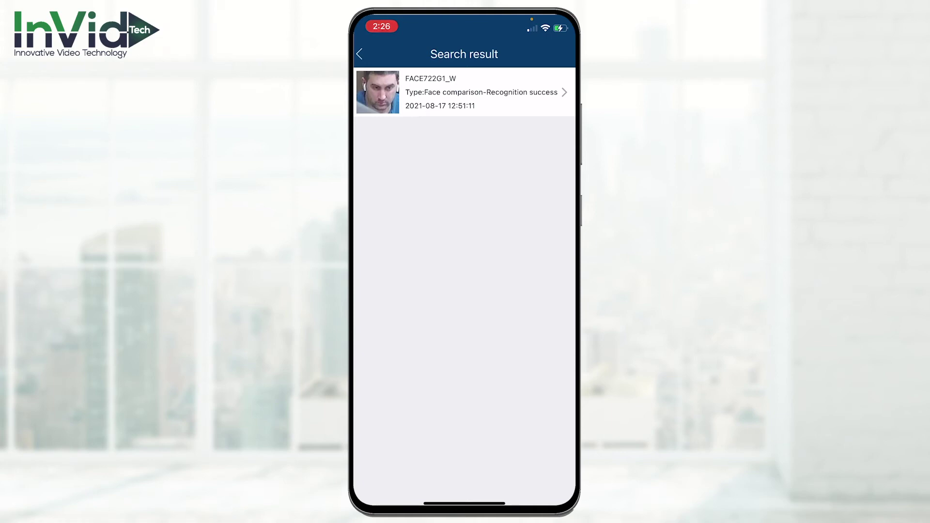
# - View the recognition match details, briefly visit image search, and return to Live
pyautogui.click(466, 92)
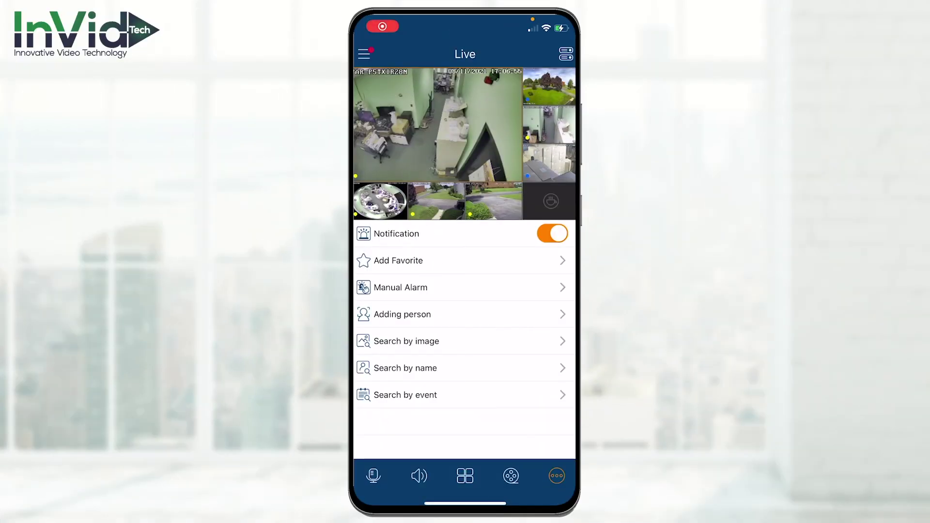
pyautogui.click(406, 340)
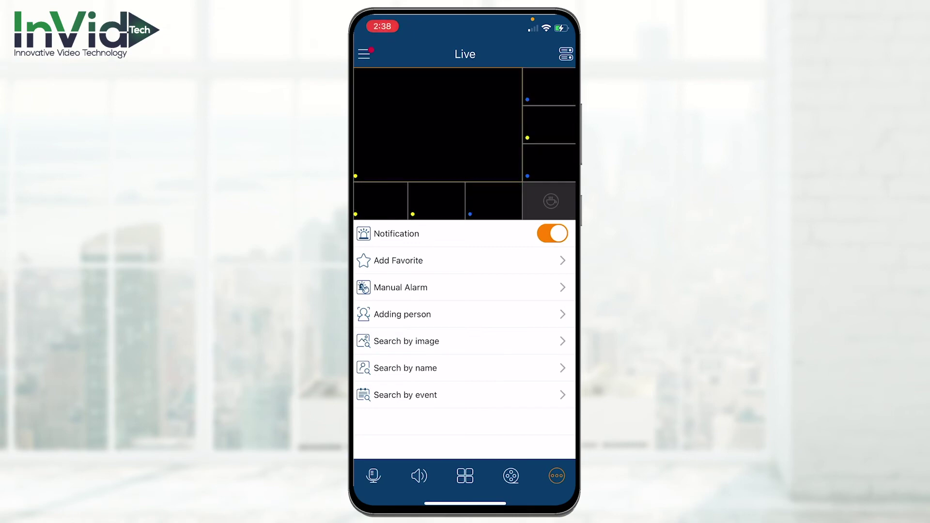
pyautogui.click(361, 54)
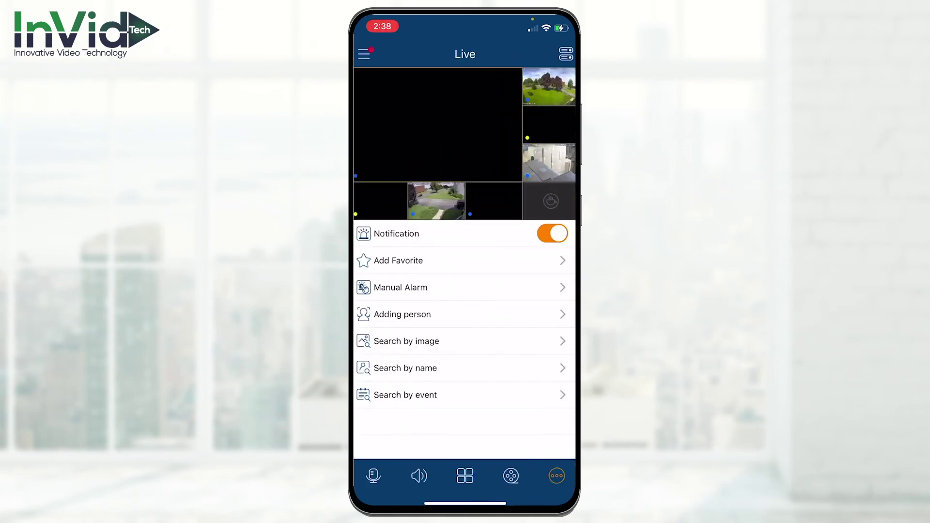
# - Rerun the full-day face search and view the 08:33:22 snapshot details
pyautogui.click(385, 82)
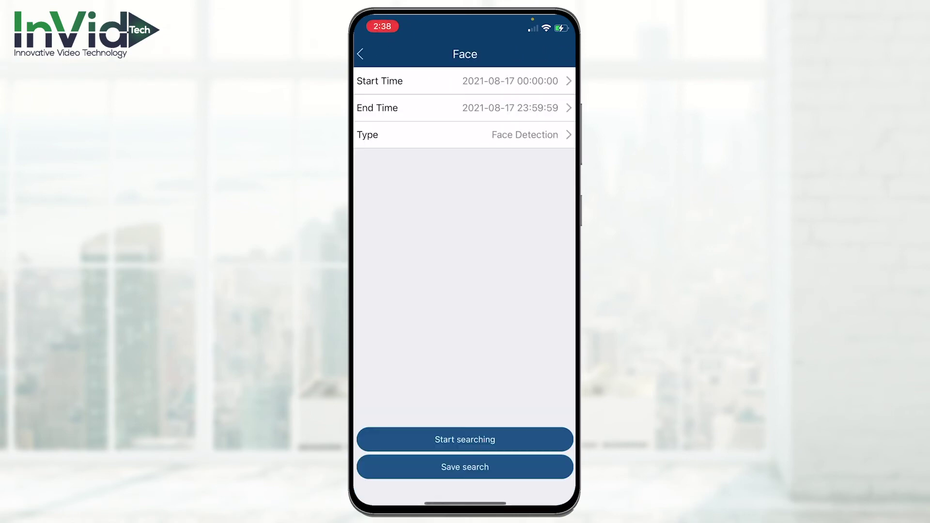
pyautogui.click(465, 440)
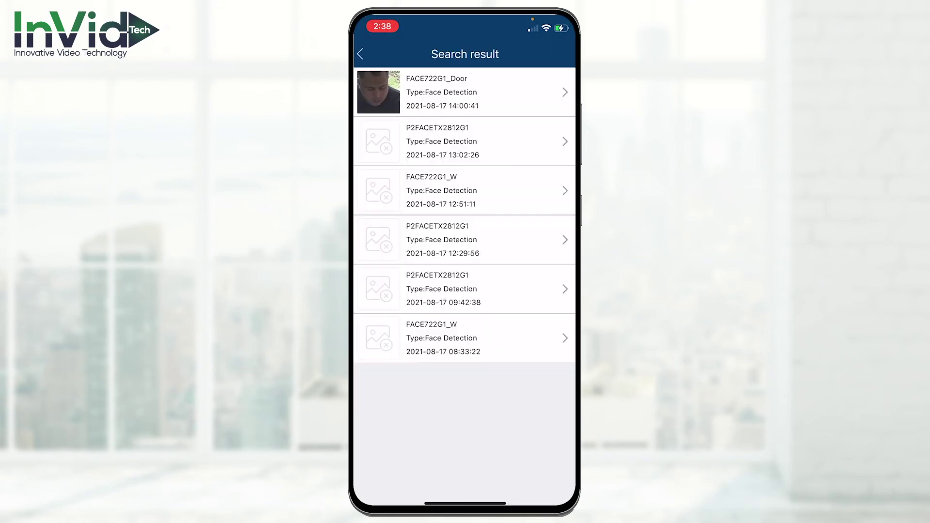
pyautogui.click(465, 338)
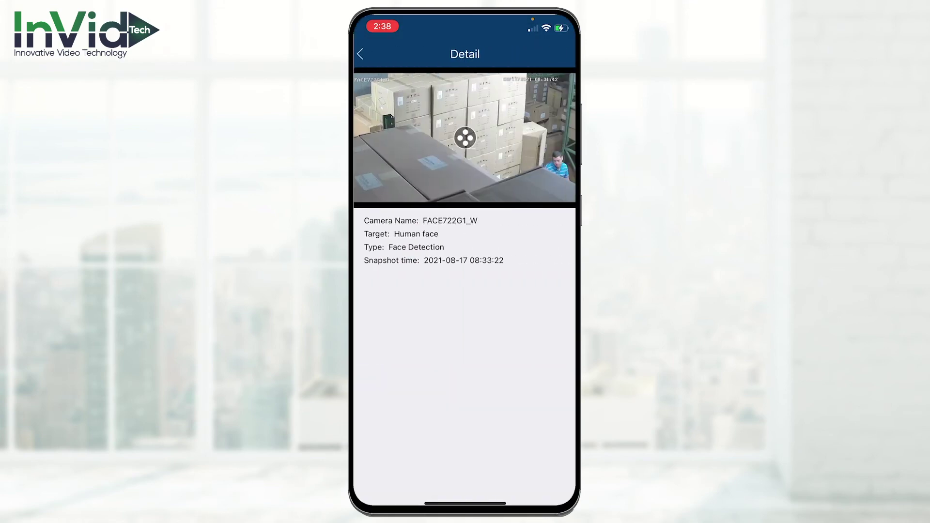
# - Back out of the snapshot details to the live camera view
pyautogui.click(359, 53)
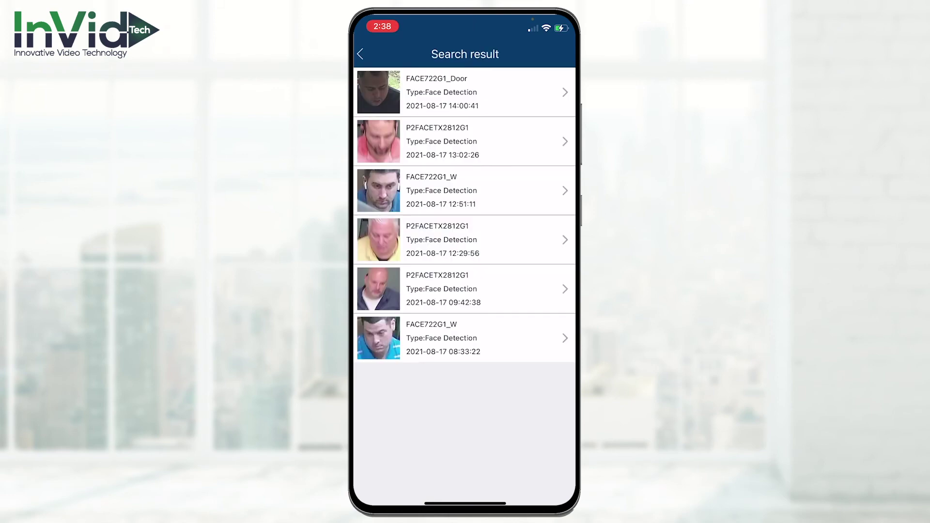
pyautogui.click(360, 54)
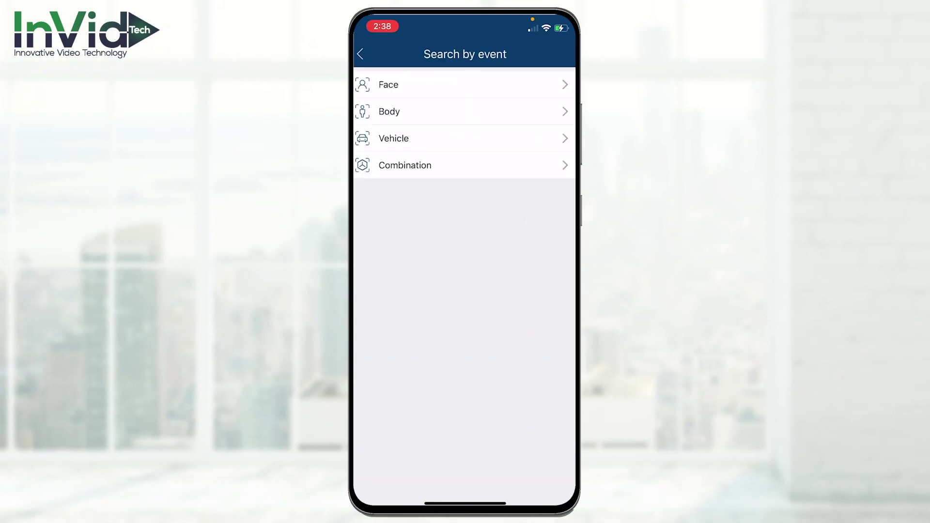
pyautogui.click(360, 53)
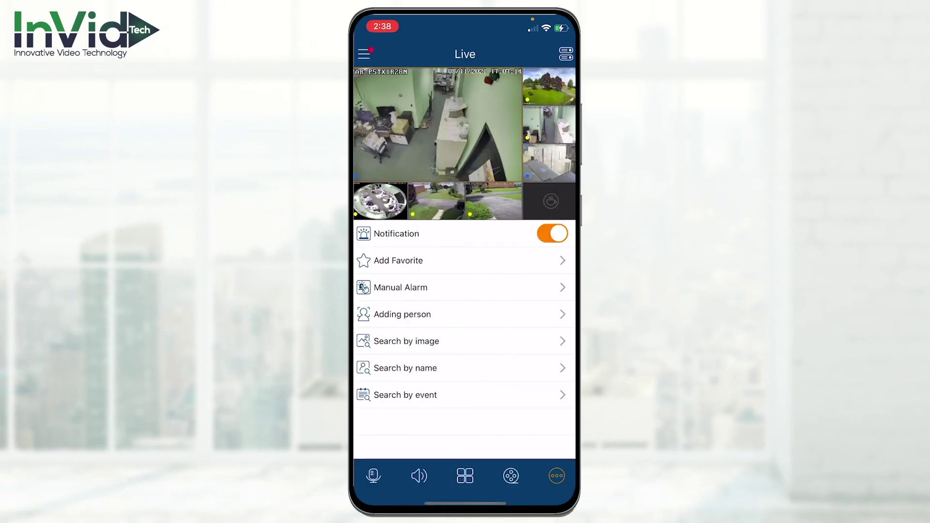
# - Search by the saved face photo and open the single 70% FACE722G1_W match
pyautogui.click(406, 340)
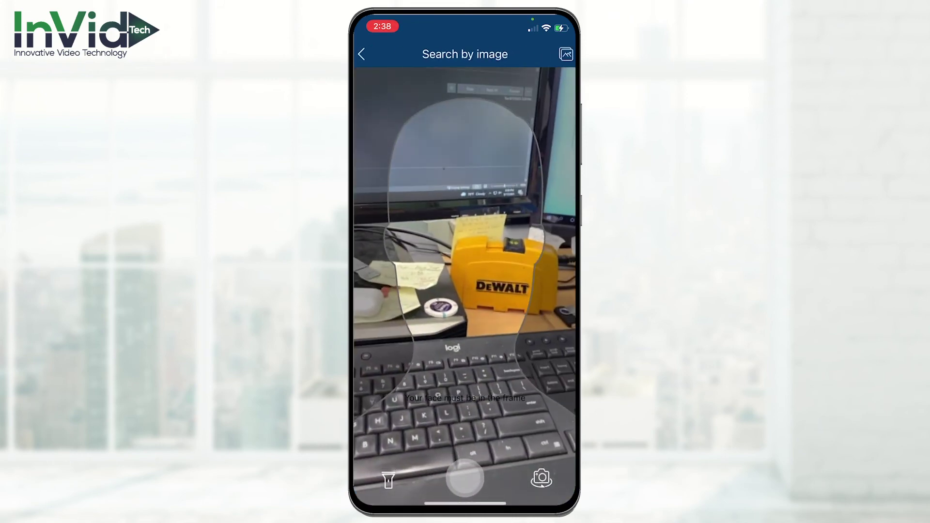
pyautogui.click(565, 54)
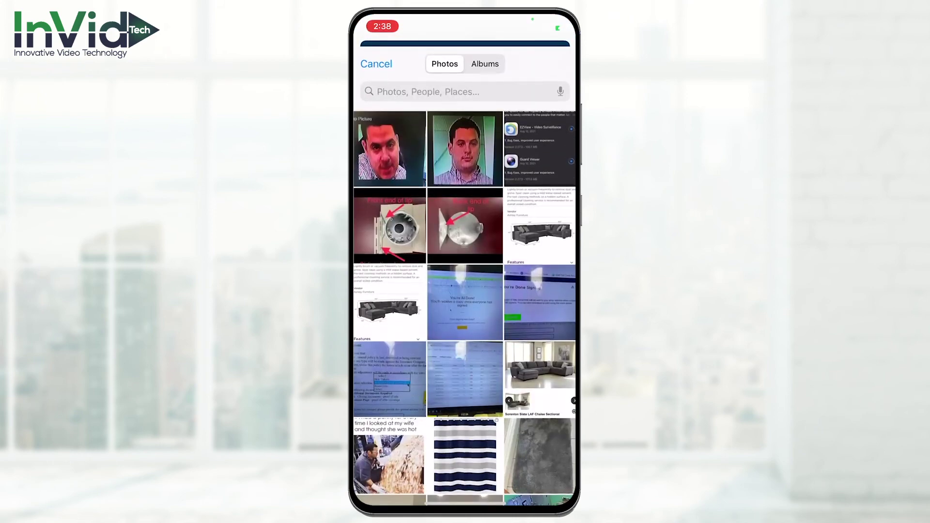
pyautogui.click(389, 149)
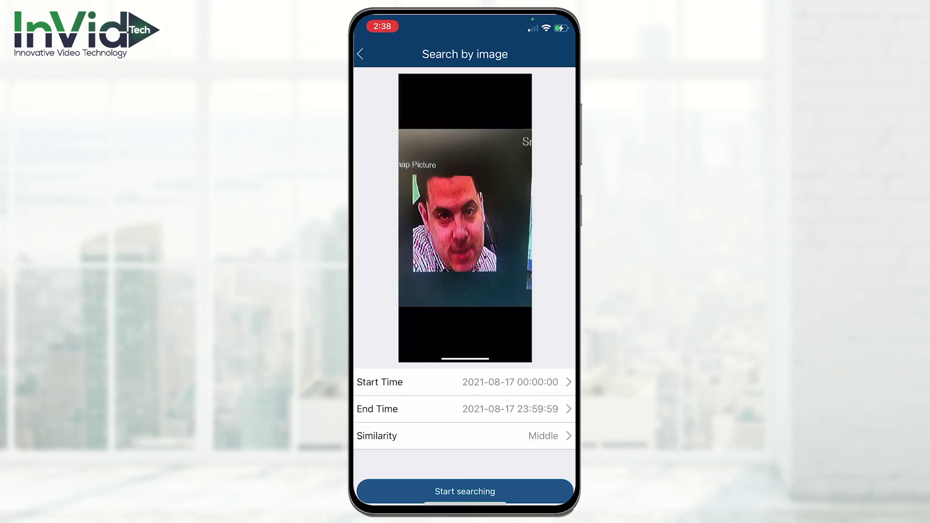
pyautogui.click(465, 492)
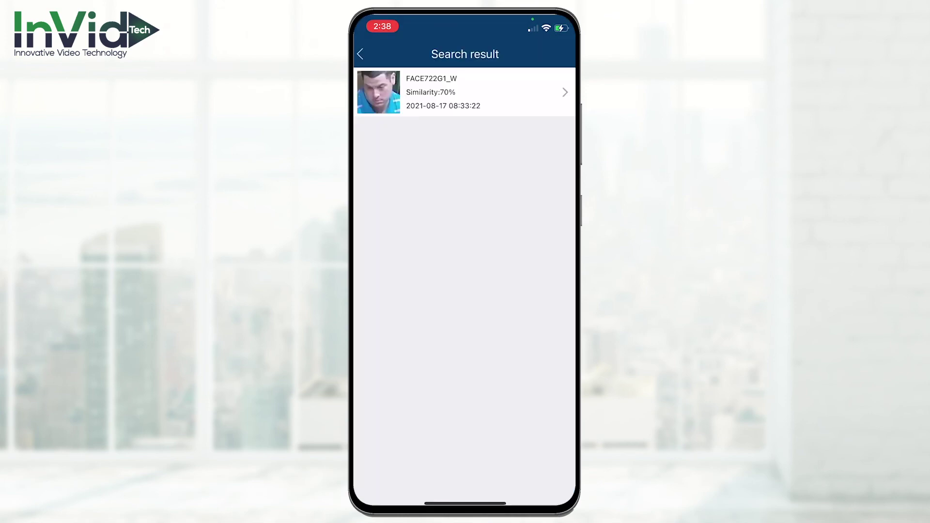
pyautogui.click(466, 92)
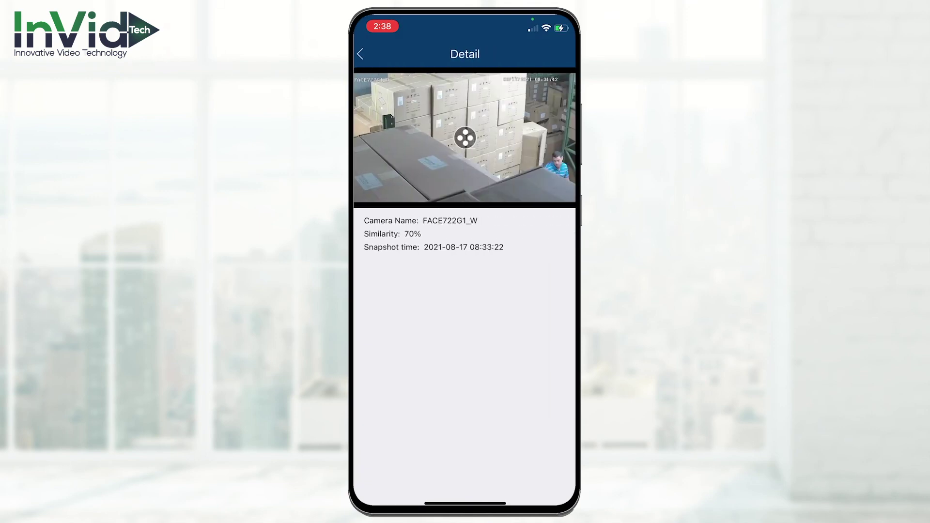